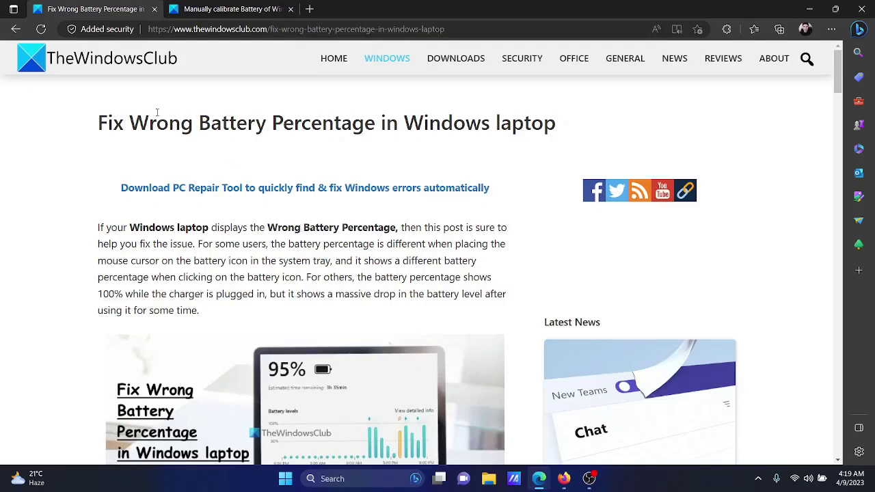
# Scroll the TheWindowsClub article to its five fixes, starting with Run the Power Troubleshooter
pyautogui.moveTo(130, 122); pyautogui.dragTo(403, 123)
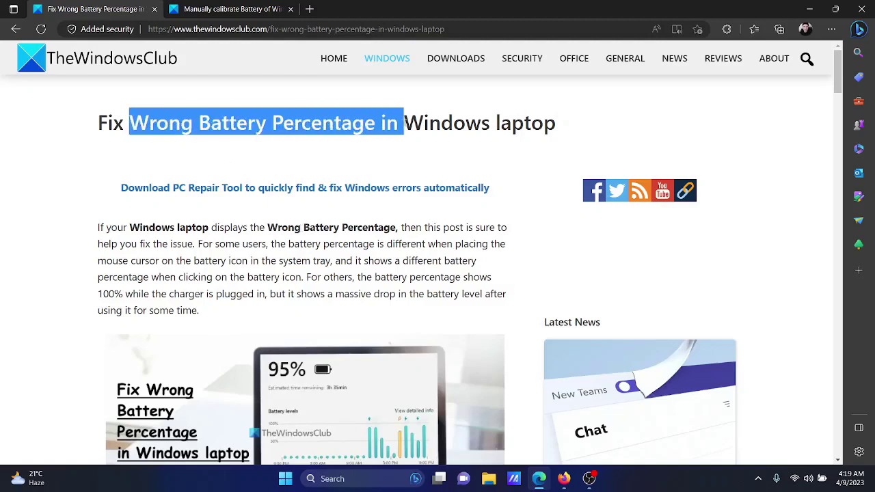
pyautogui.click(470, 155)
pyautogui.scroll(-5, 413, 266)
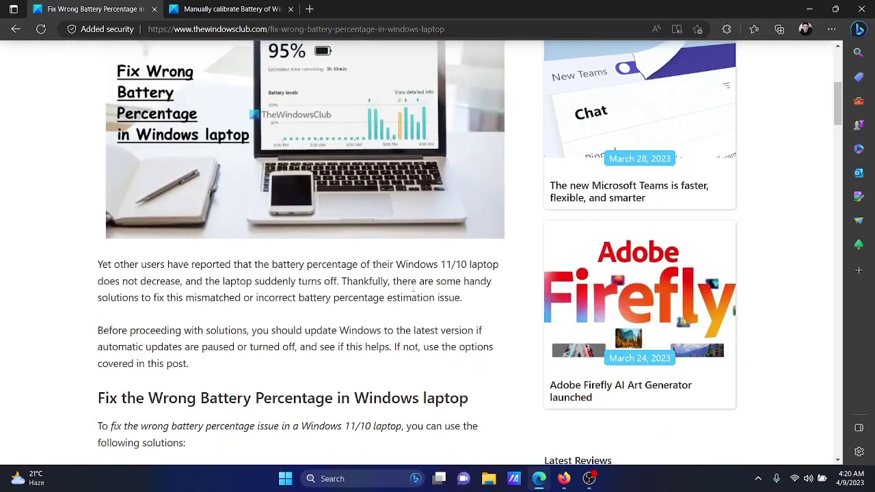
pyautogui.scroll(-4, 413, 290)
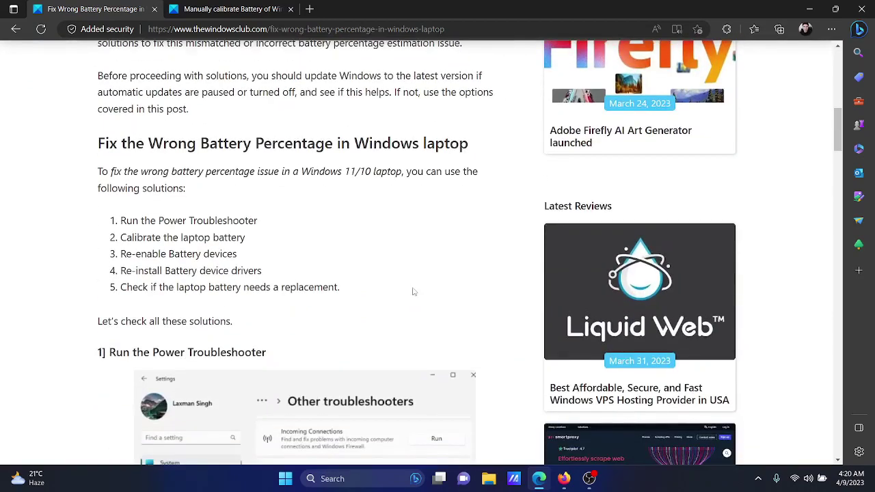
pyautogui.scroll(-1, 412, 292)
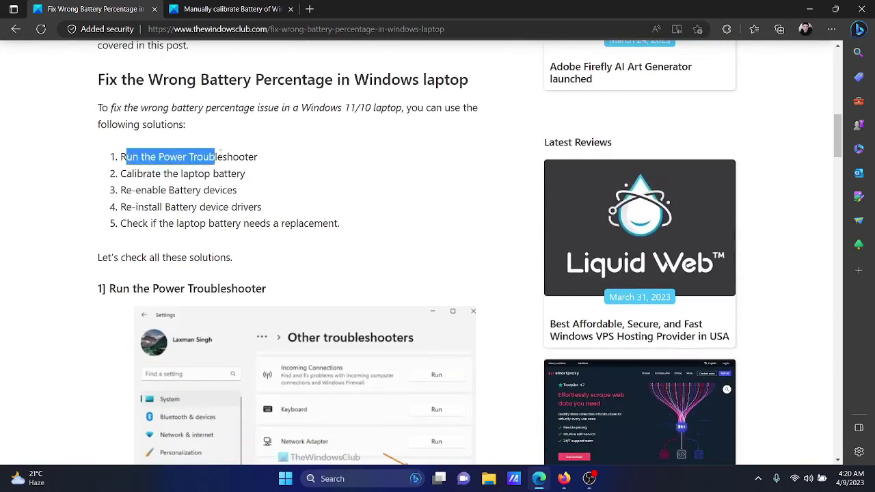
pyautogui.moveTo(121, 156); pyautogui.dragTo(257, 159)
pyautogui.click(366, 189)
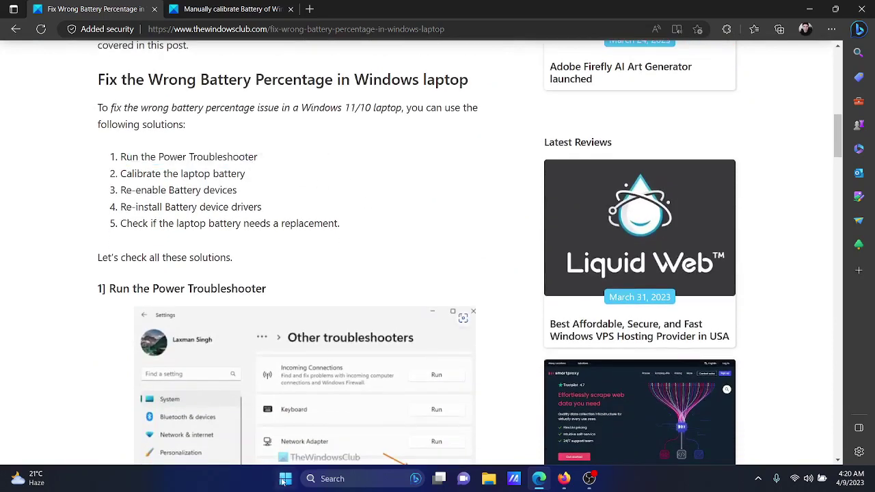
# Open Settings to System > Troubleshoot > Other troubleshooters
pyautogui.rightClick(285, 478)
pyautogui.click(267, 357)
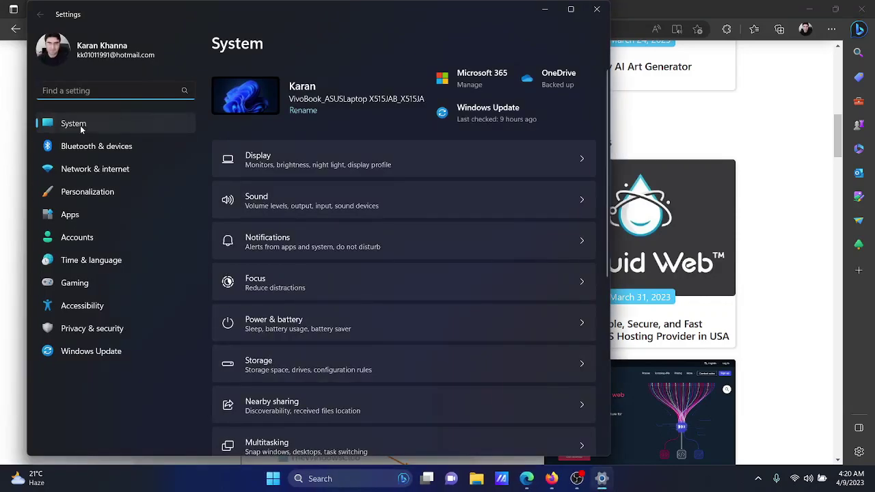
pyautogui.scroll(-1, 362, 281)
pyautogui.scroll(-4, 362, 281)
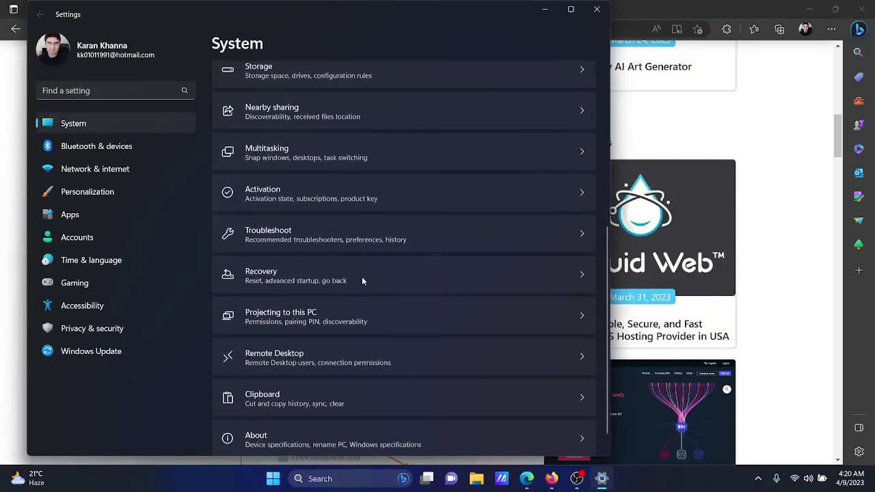
pyautogui.click(362, 233)
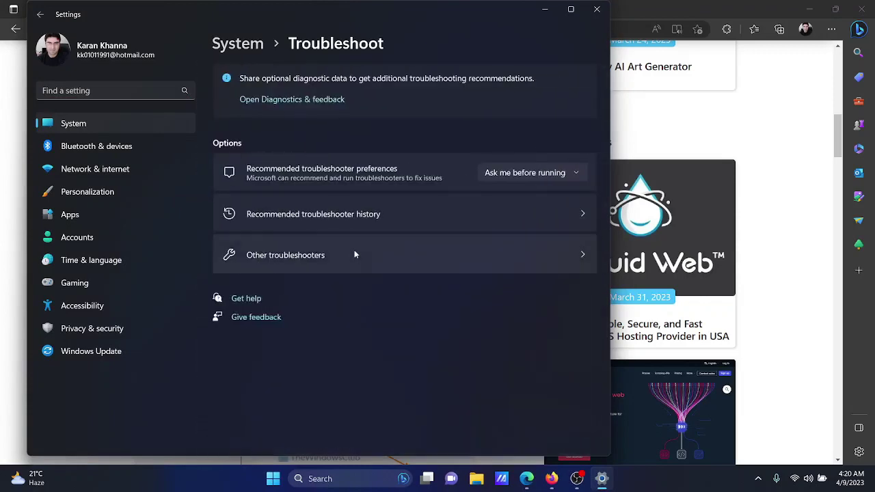
pyautogui.click(350, 259)
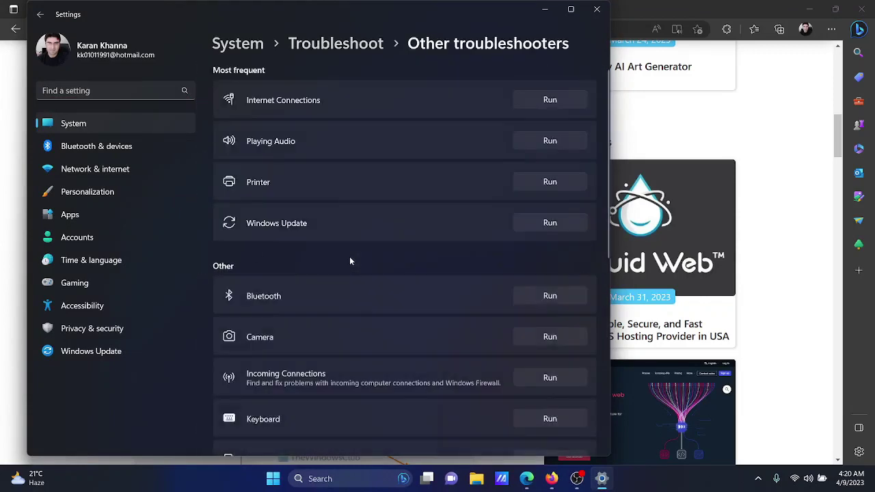
# Run the Power troubleshooter, then close its detection window
pyautogui.scroll(-5, 350, 256)
pyautogui.scroll(-2, 349, 257)
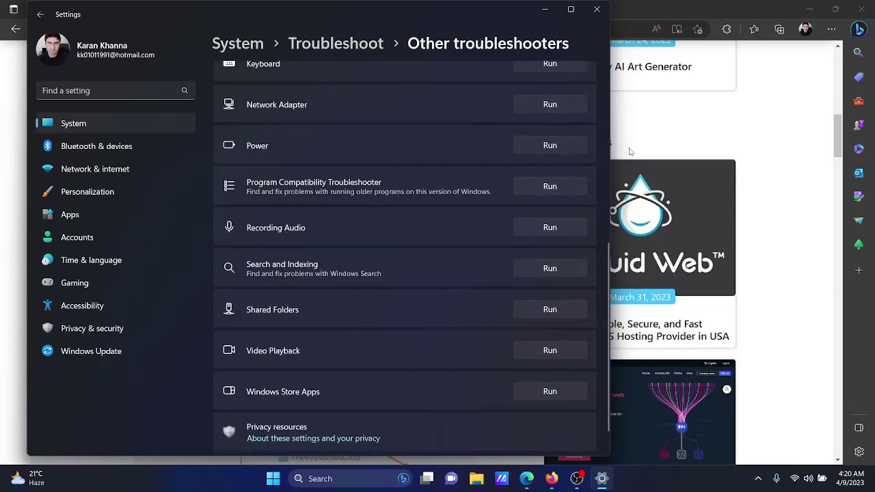
pyautogui.click(550, 146)
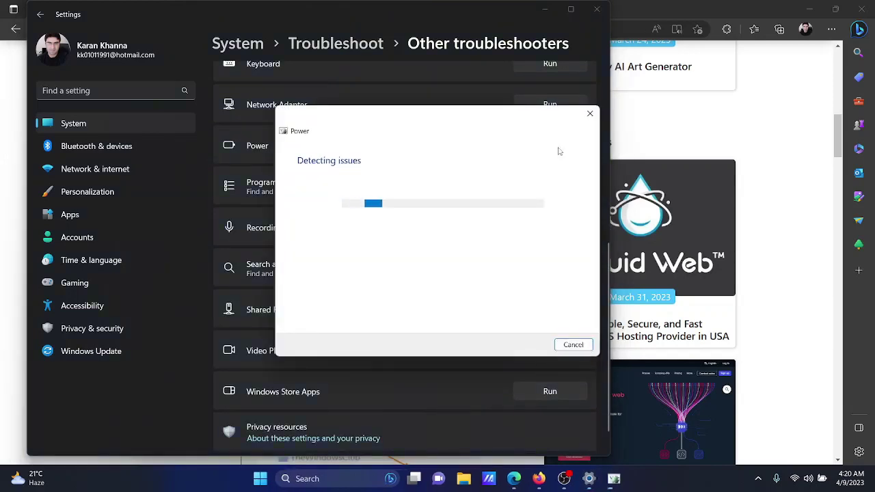
pyautogui.click(590, 113)
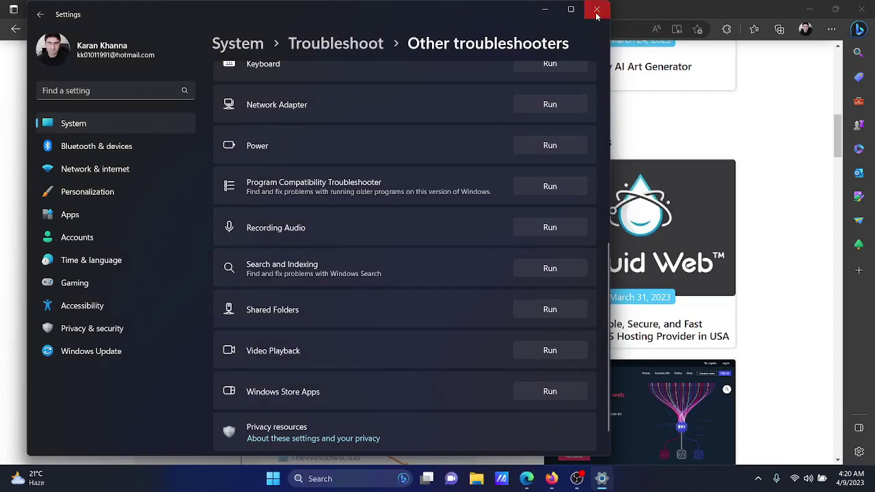
# Close Settings, switch to the manual battery calibration article, and bring up the Run box
pyautogui.click(597, 9)
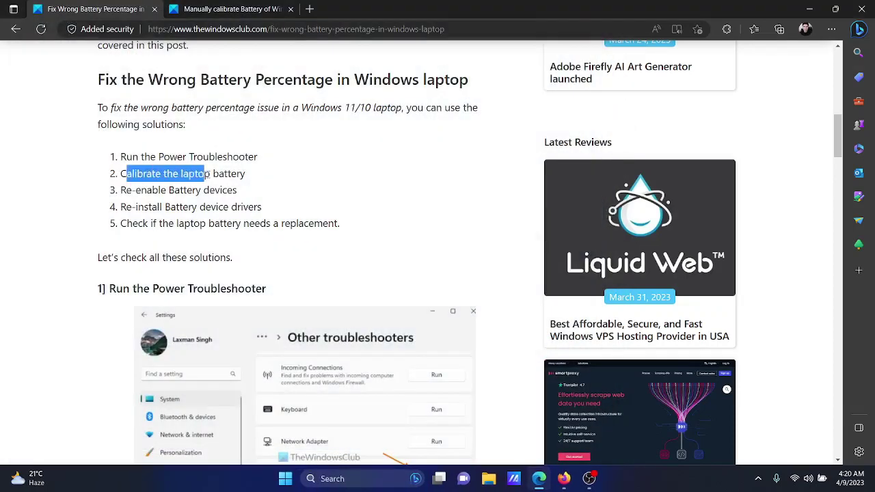
pyautogui.moveTo(122, 173); pyautogui.dragTo(234, 173)
pyautogui.click(384, 190)
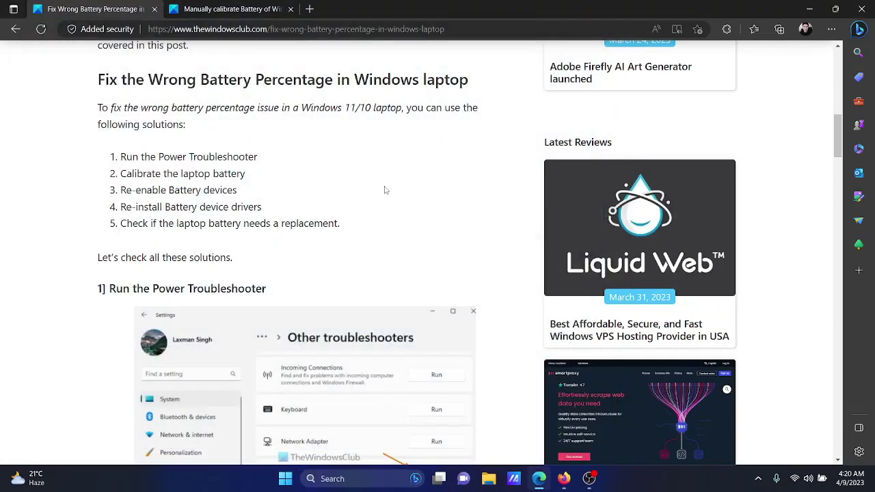
pyautogui.click(236, 9)
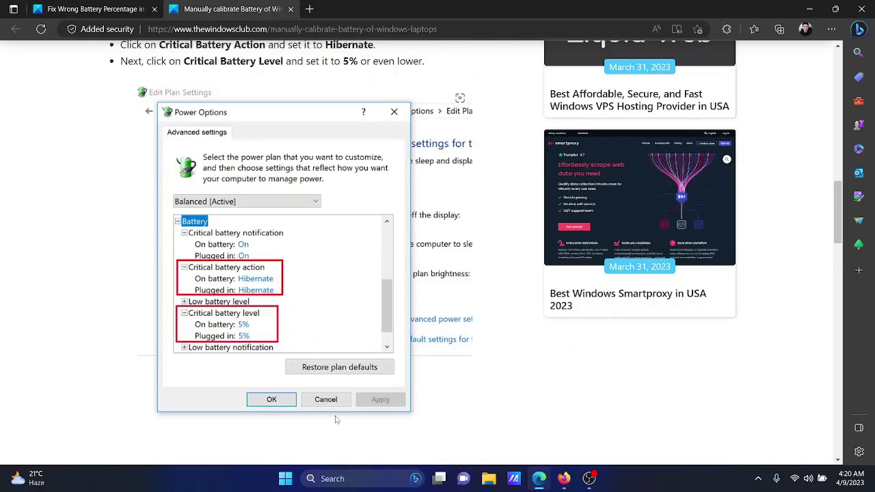
pyautogui.press('super+r')
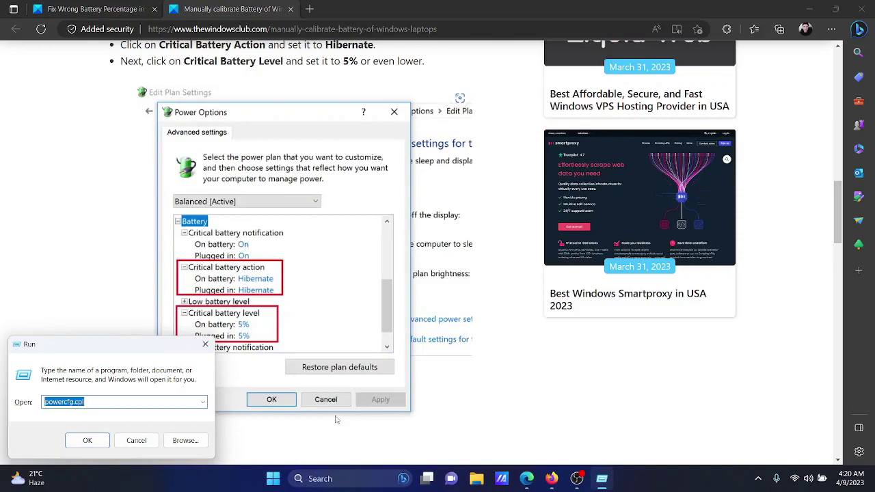
# Launch powercfg.cpl and open advanced power settings for the ASUS Recommended plan
pyautogui.press('End')
pyautogui.press('Return')
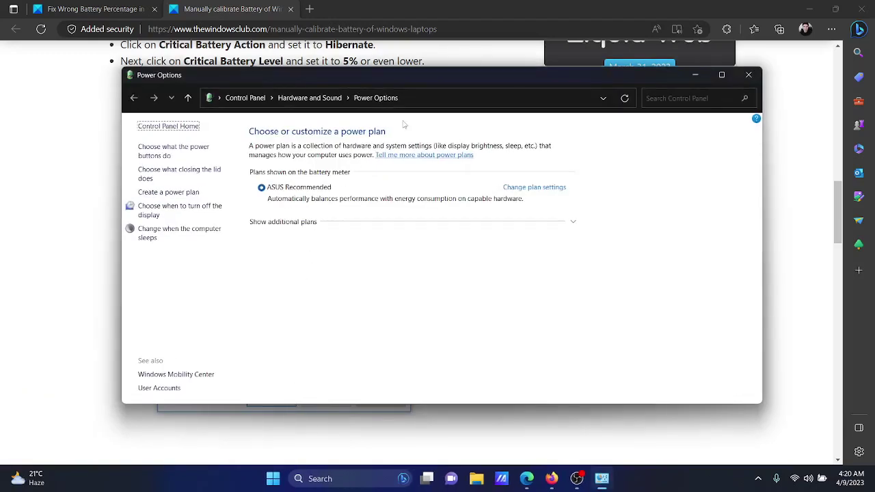
pyautogui.click(535, 188)
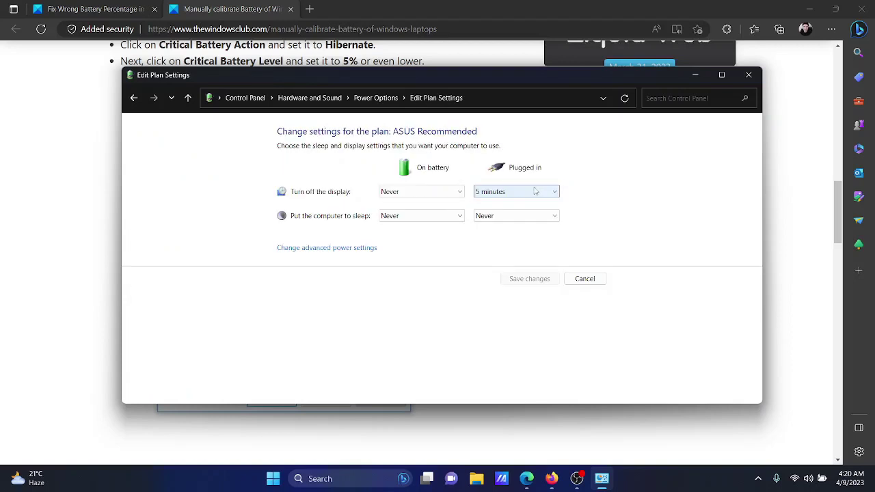
pyautogui.click(341, 249)
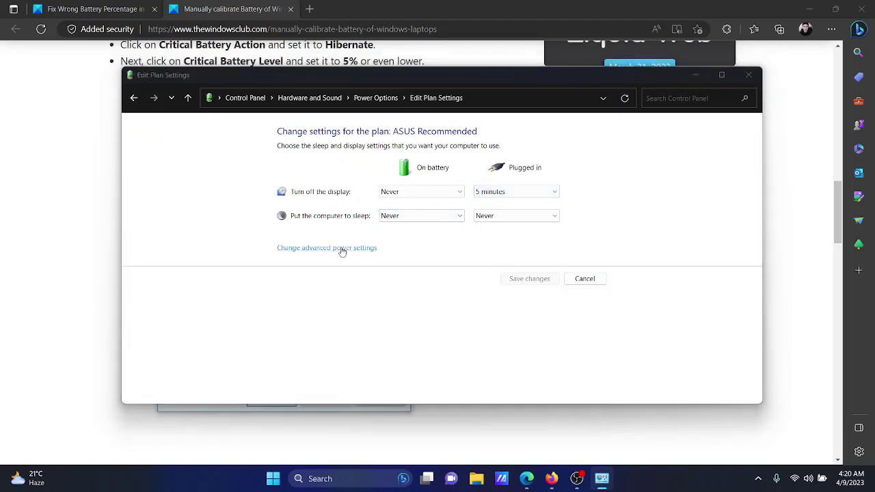
# Under Battery, set Critical battery action to Hibernate and Critical battery level to 5%
pyautogui.scroll(-2, 123, 242)
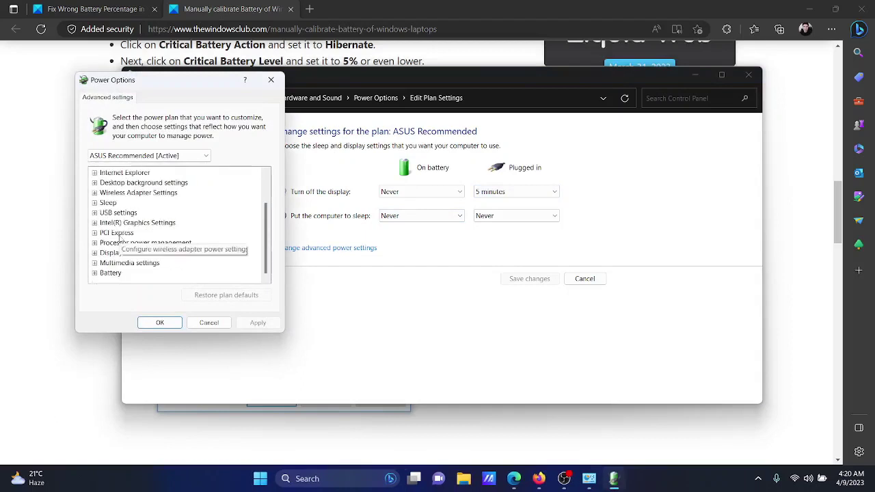
pyautogui.click(94, 273)
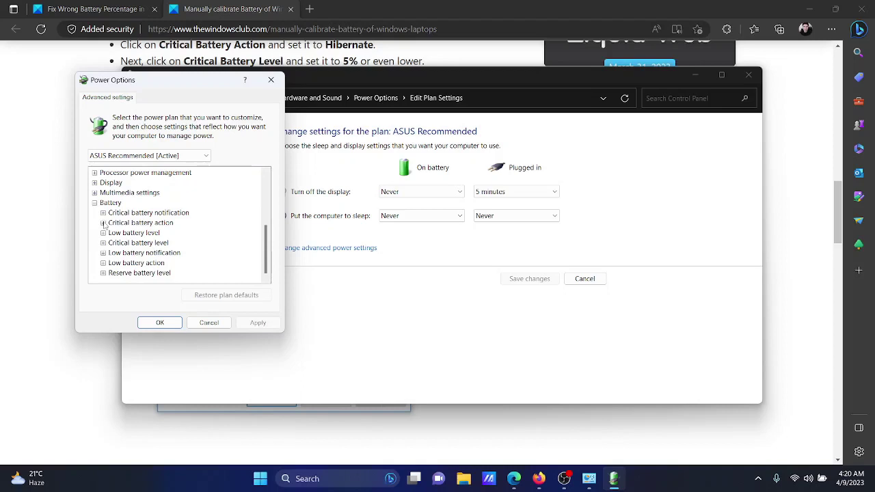
pyautogui.click(103, 223)
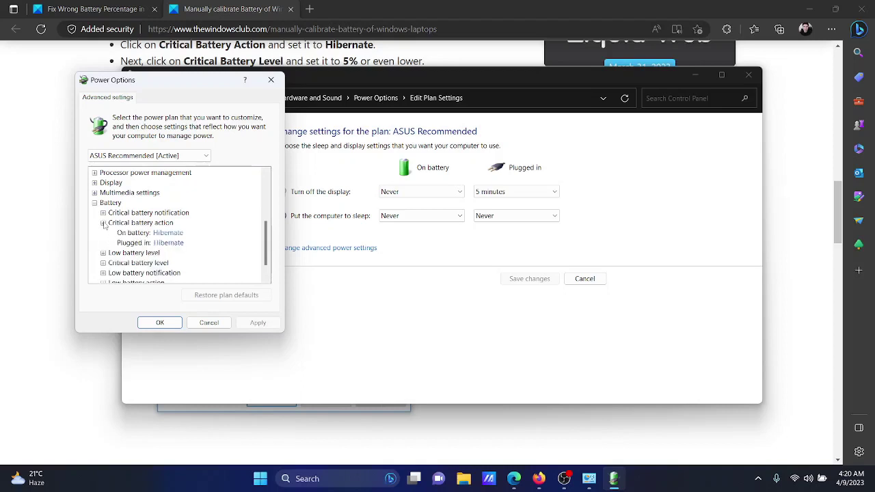
pyautogui.click(104, 263)
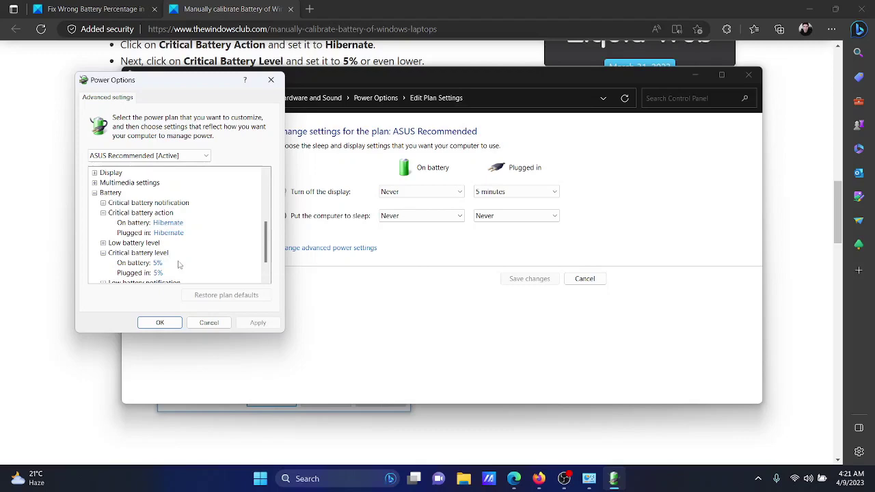
pyautogui.click(175, 223)
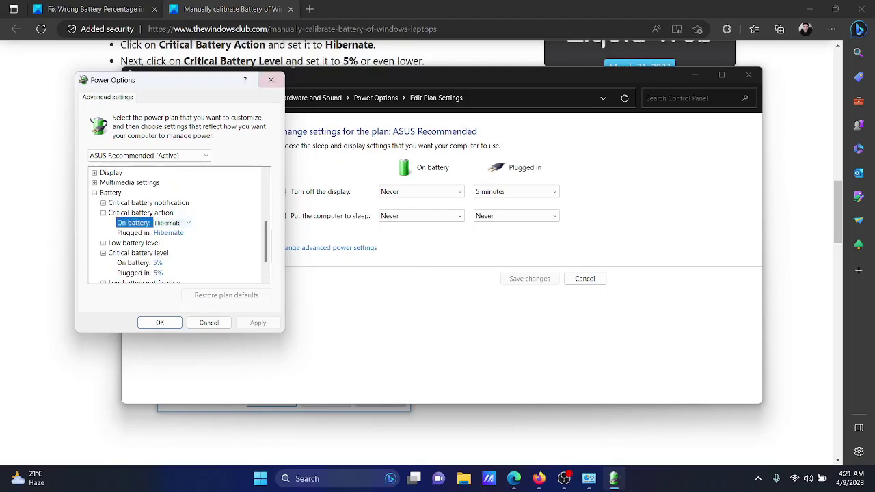
pyautogui.click(271, 81)
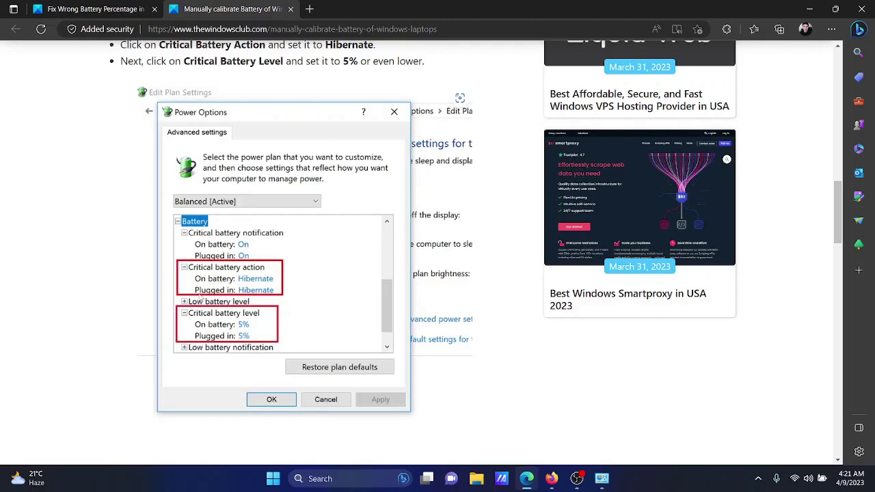
# From the battery percentage article, launch Device Manager via devmgmt.msc and expand Batteries
pyautogui.click(101, 7)
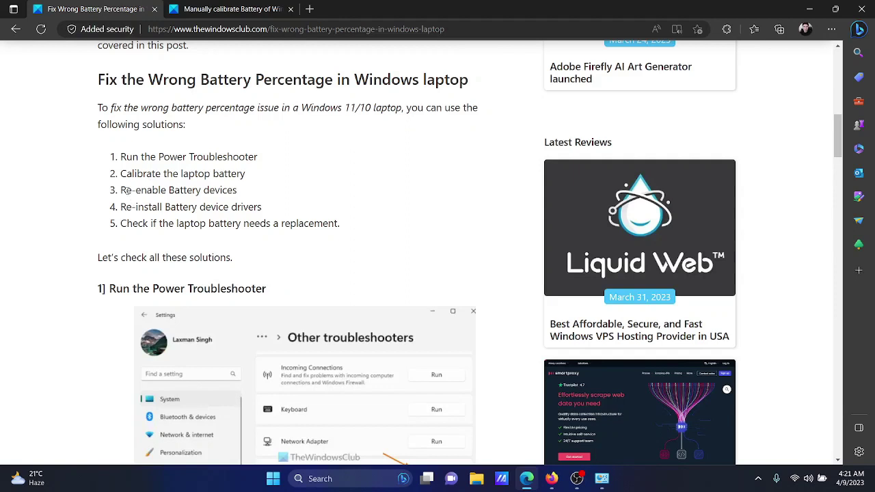
pyautogui.moveTo(126, 191); pyautogui.dragTo(235, 191)
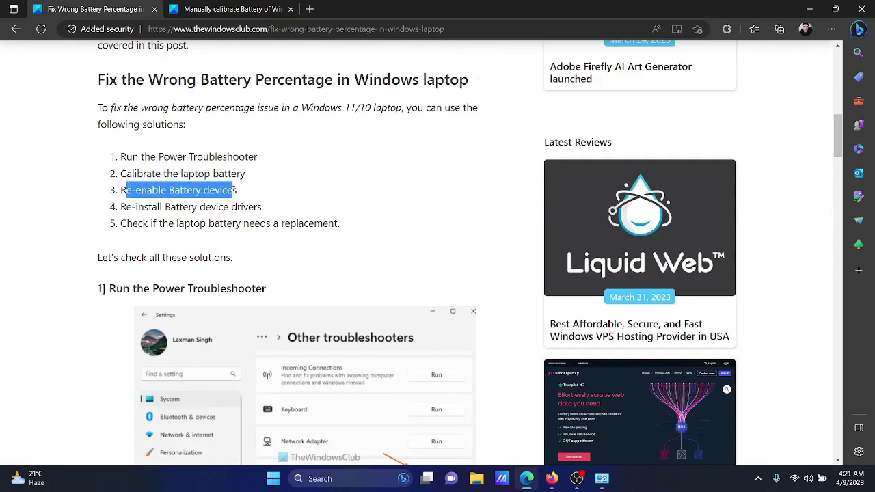
pyautogui.click(298, 229)
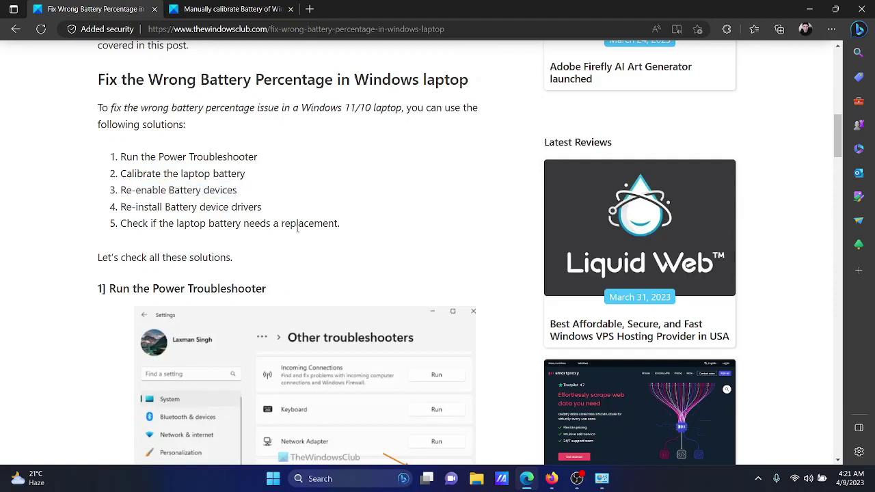
pyautogui.press('super+r')
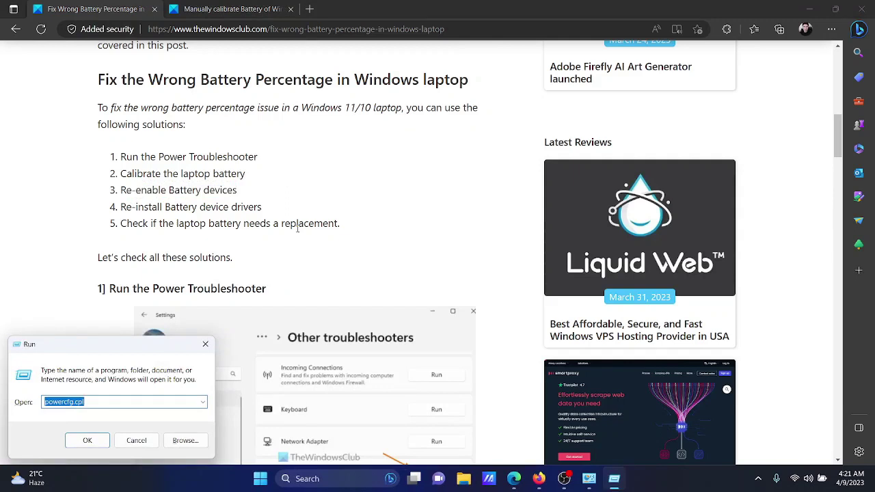
pyautogui.write('de')
pyautogui.press('Down')
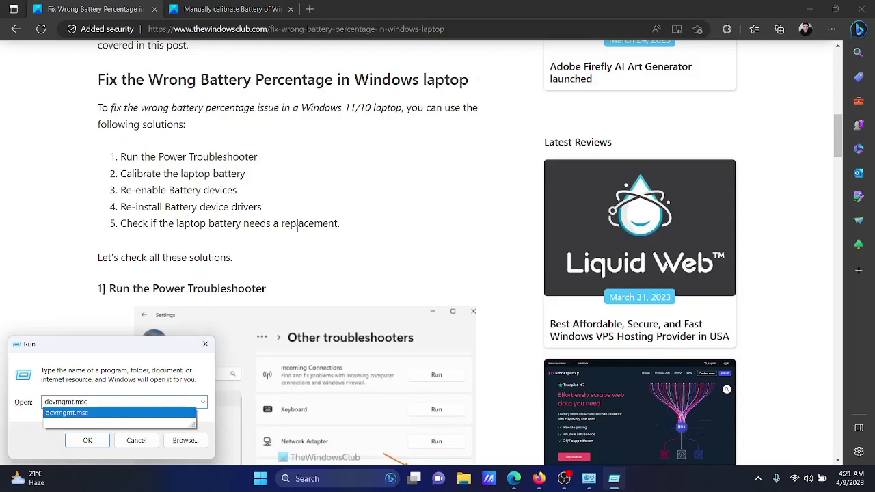
pyautogui.press('Return')
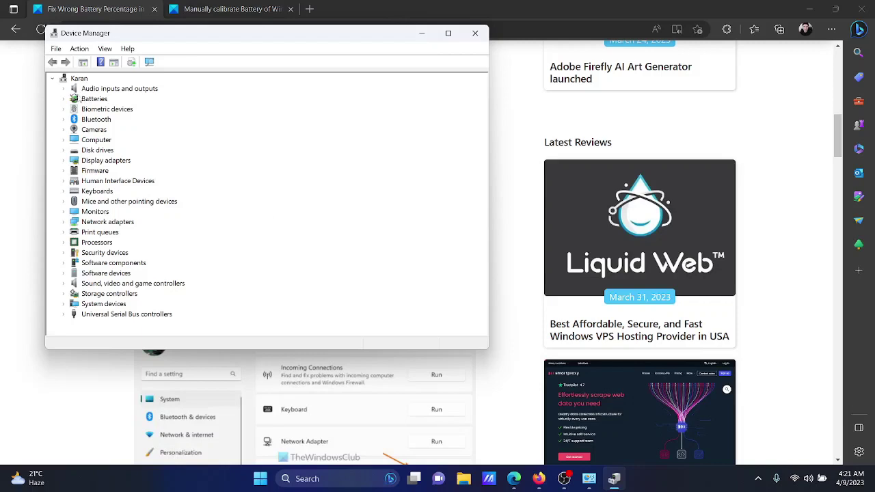
pyautogui.click(64, 99)
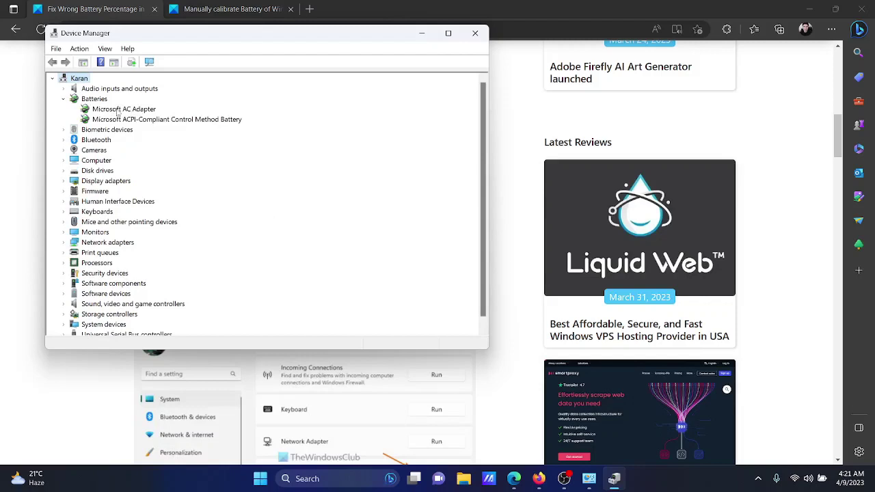
# Disable the Microsoft ACPI-Compliant Control Method Battery, confirm, then re-enable it
pyautogui.rightClick(117, 111)
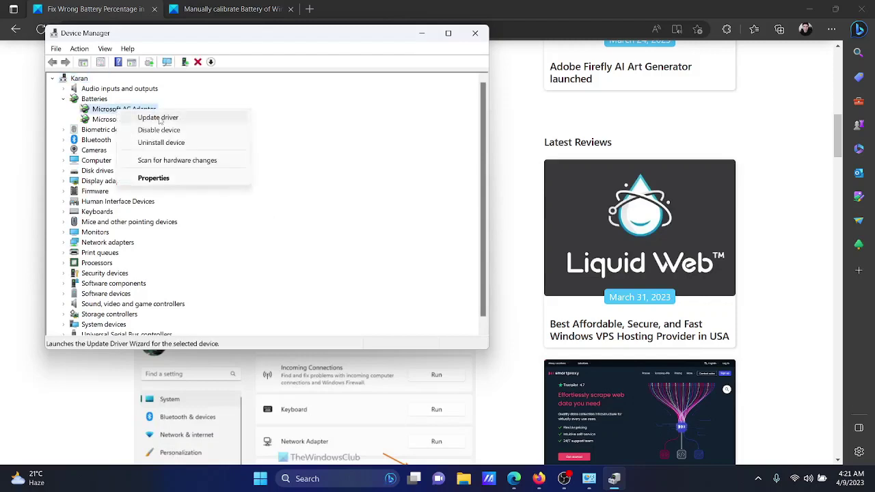
pyautogui.rightClick(127, 120)
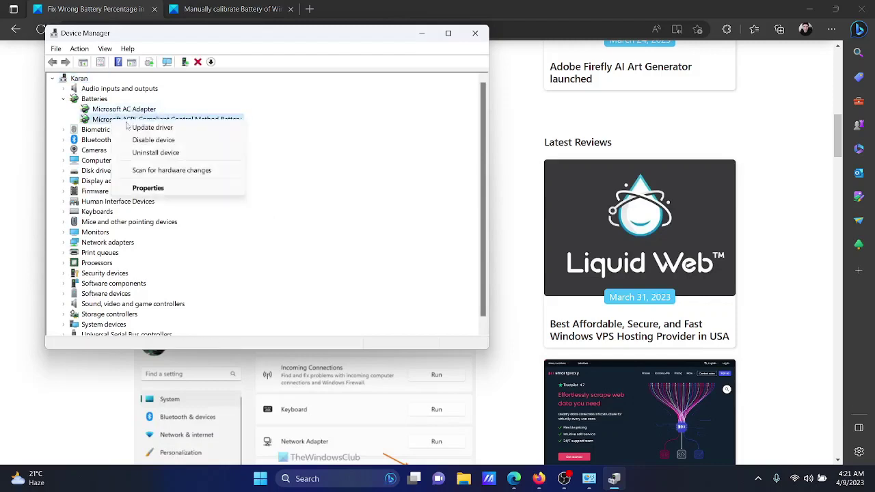
pyautogui.click(158, 141)
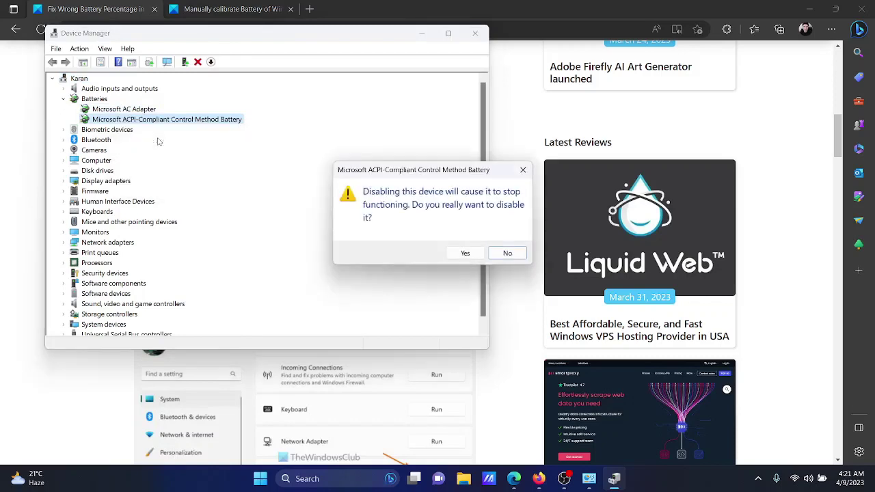
pyautogui.click(463, 254)
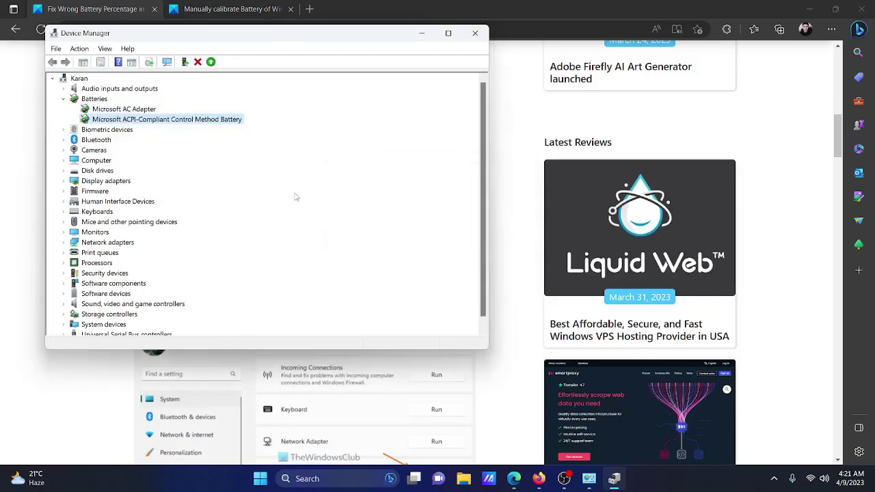
pyautogui.rightClick(153, 122)
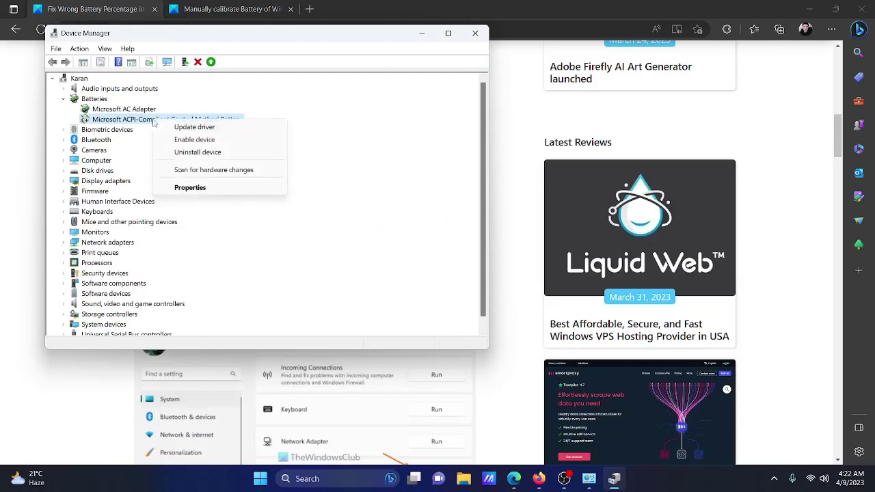
pyautogui.click(192, 140)
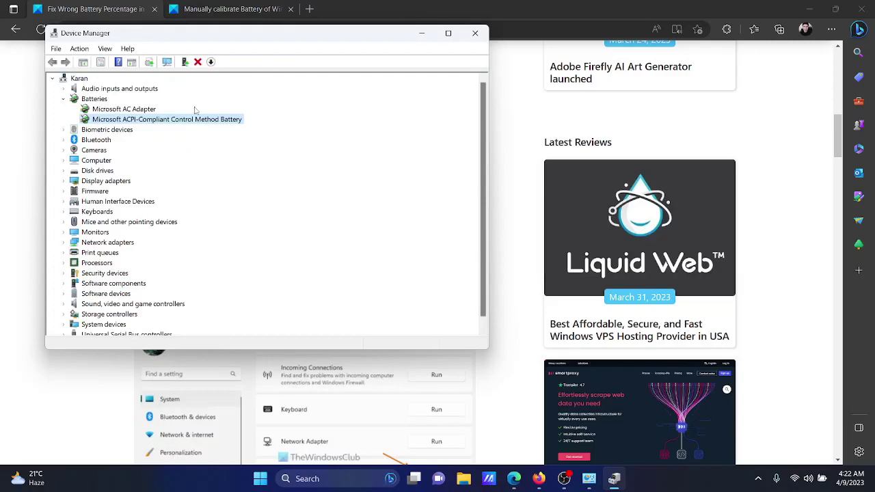
pyautogui.click(13, 156)
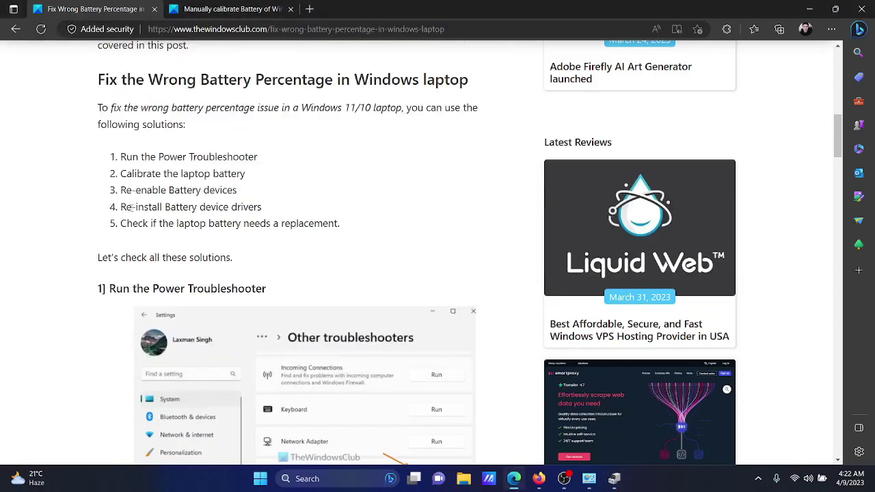
# Uninstall the ACPI-Compliant Control Method Battery, close Device Manager, and view restart options
pyautogui.moveTo(128, 207); pyautogui.dragTo(337, 214)
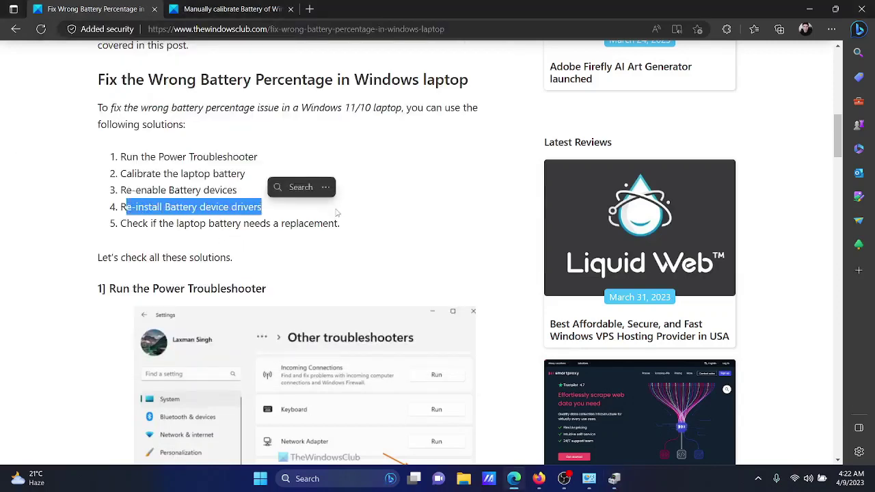
pyautogui.click(614, 478)
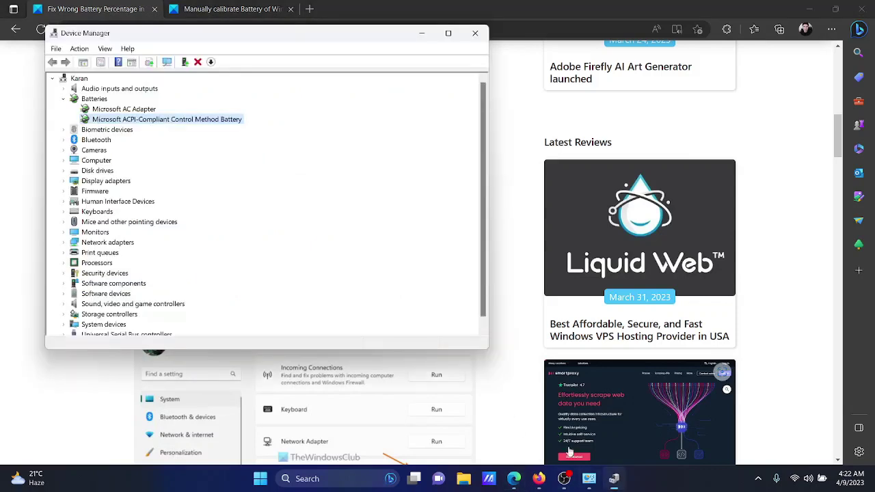
pyautogui.rightClick(135, 123)
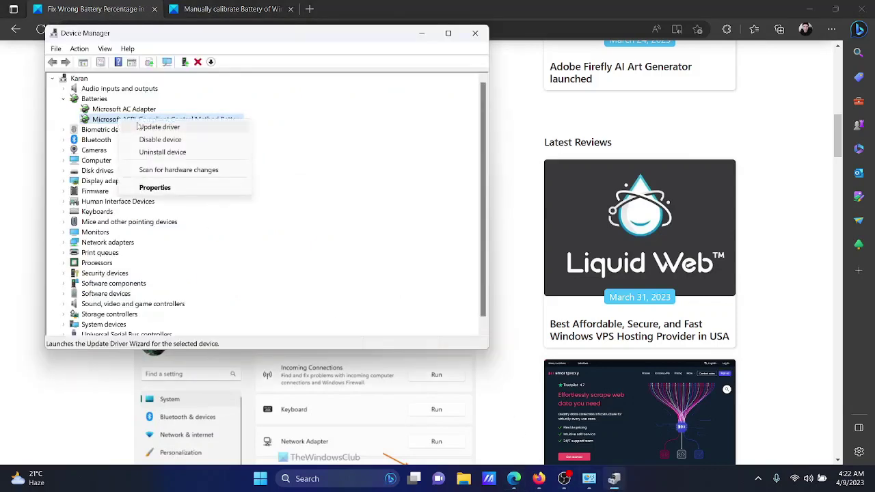
pyautogui.click(161, 151)
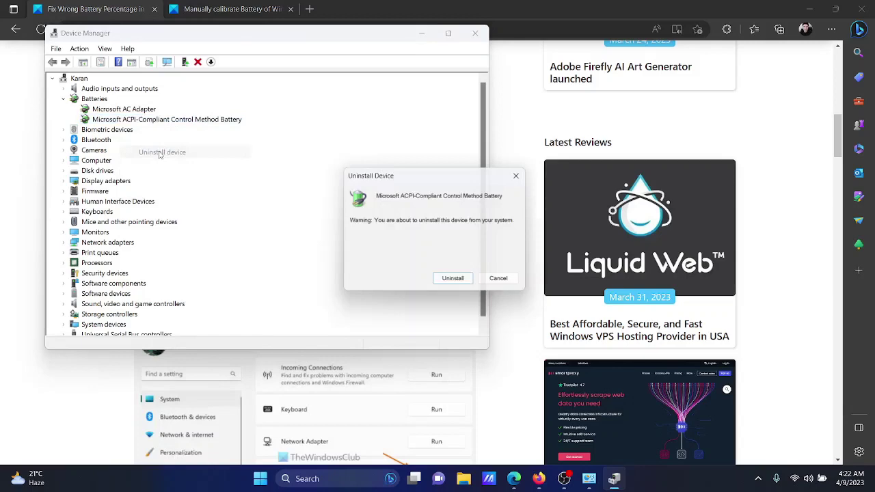
pyautogui.click(454, 282)
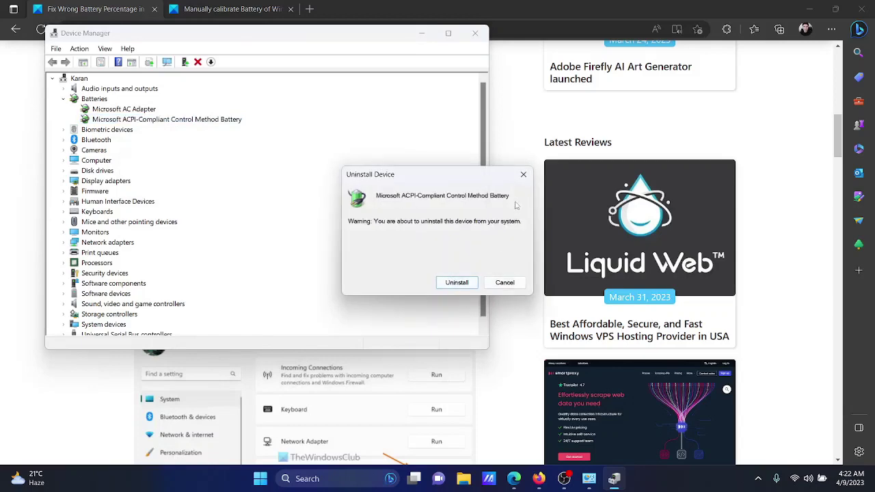
pyautogui.click(475, 32)
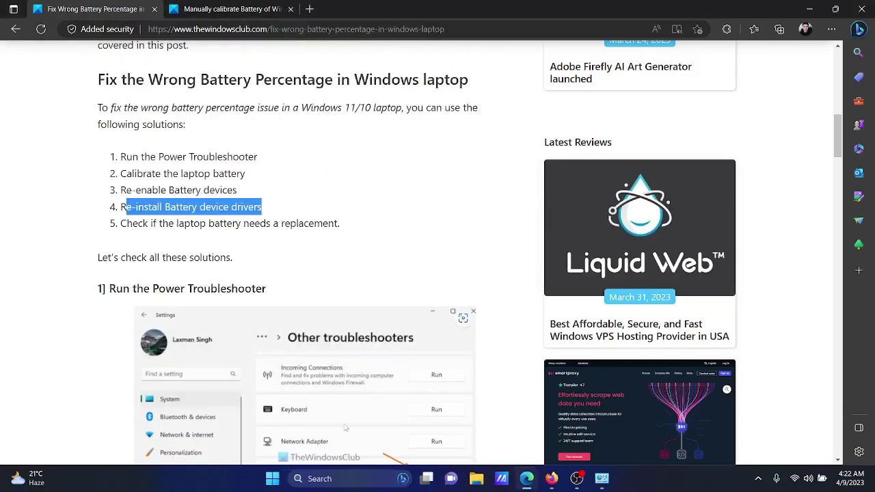
pyautogui.rightClick(273, 481)
pyautogui.moveTo(263, 429)
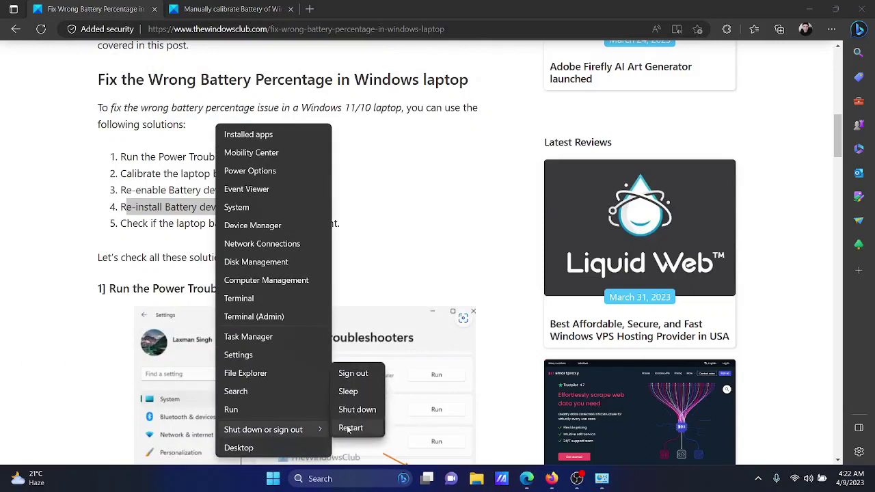
pyautogui.click(413, 237)
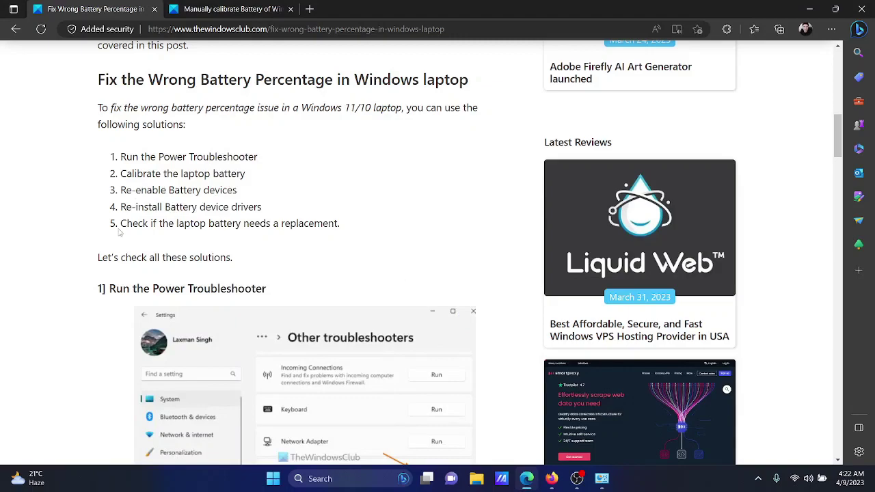
# Copy the Powercfg /batteryreport command from the article's battery replacement section
pyautogui.moveTo(127, 223); pyautogui.dragTo(335, 231)
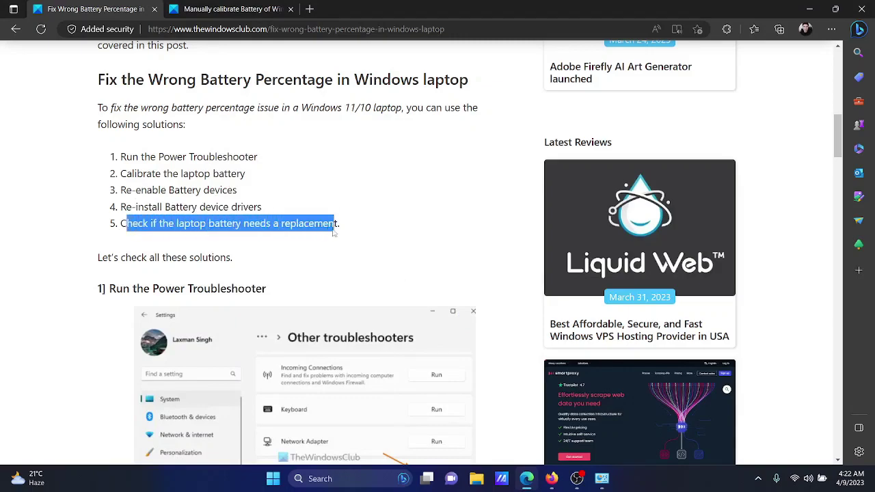
pyautogui.click(403, 256)
pyautogui.scroll(-1, 371, 344)
pyautogui.scroll(-5, 371, 344)
pyautogui.scroll(-5, 371, 344)
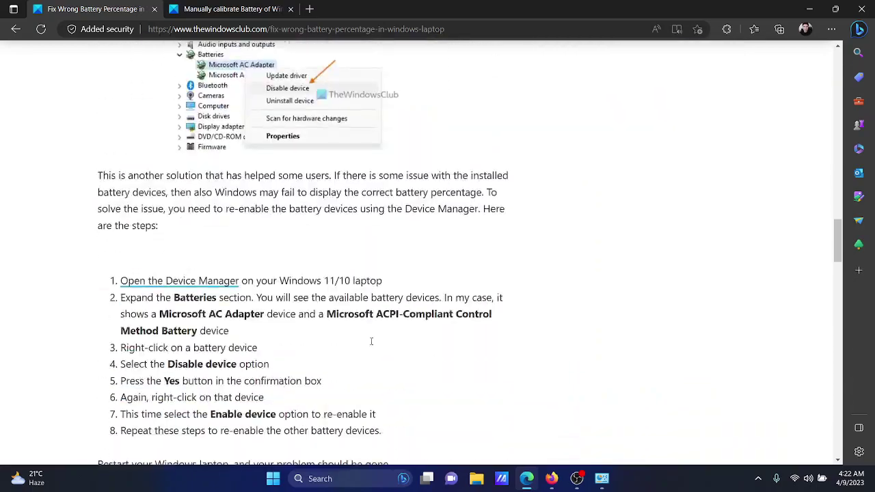
pyautogui.scroll(-5, 372, 344)
pyautogui.scroll(-5, 372, 345)
pyautogui.scroll(-2, 371, 344)
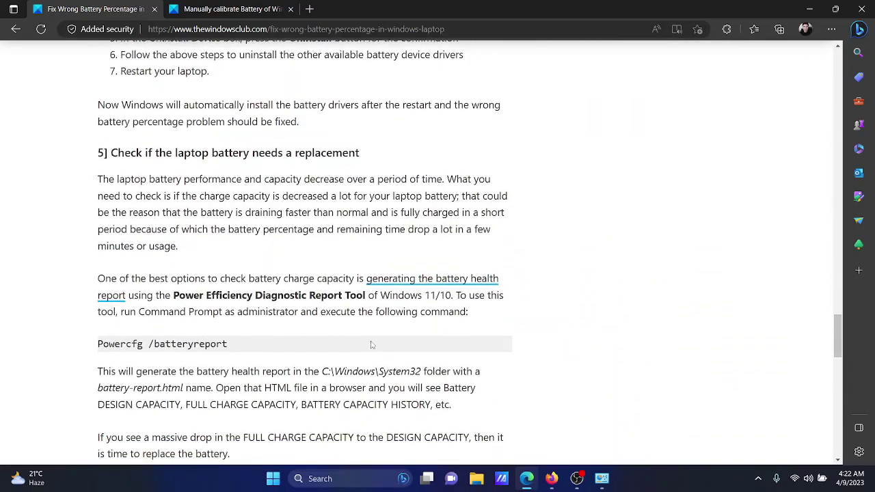
pyautogui.tripleClick(162, 343)
pyautogui.rightClick(162, 343)
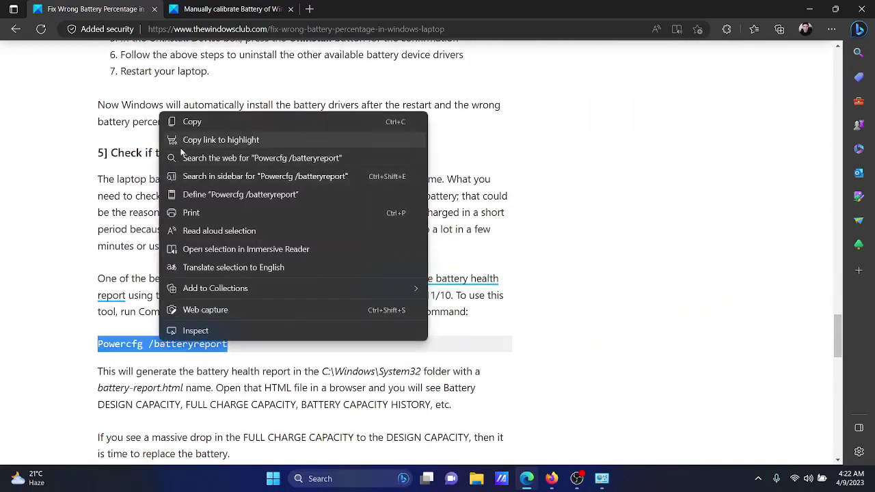
pyautogui.click(197, 124)
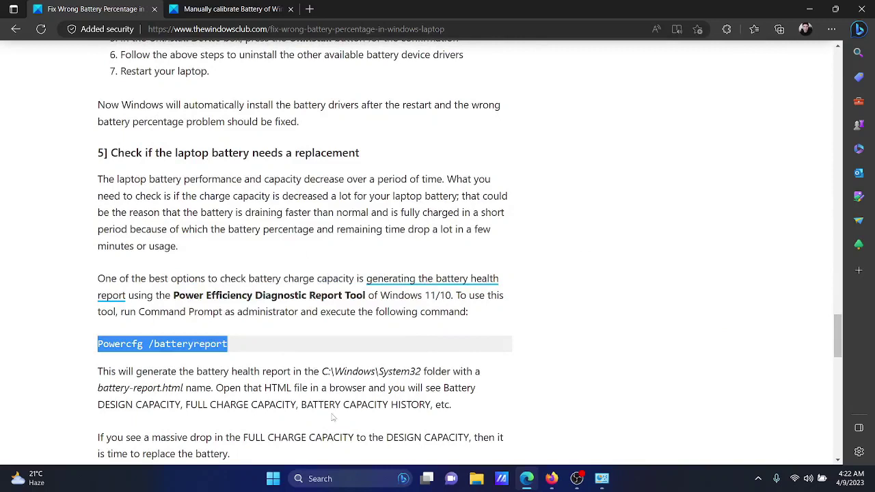
# Launch Command Prompt by running cmd from the Run box
pyautogui.press('super+r')
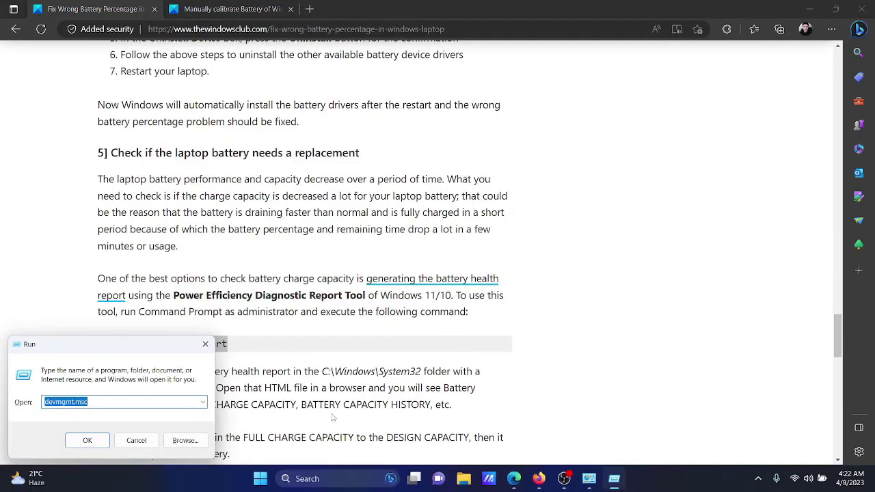
pyautogui.write('c')
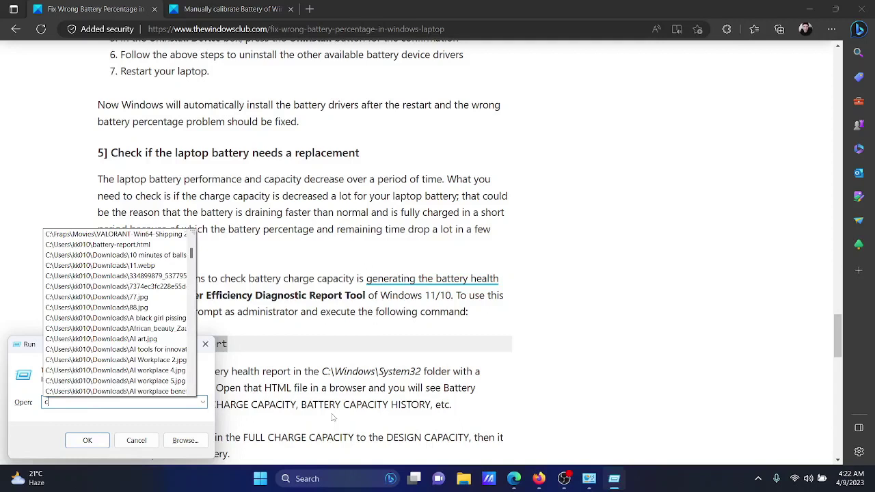
pyautogui.write('md')
pyautogui.press('Return')
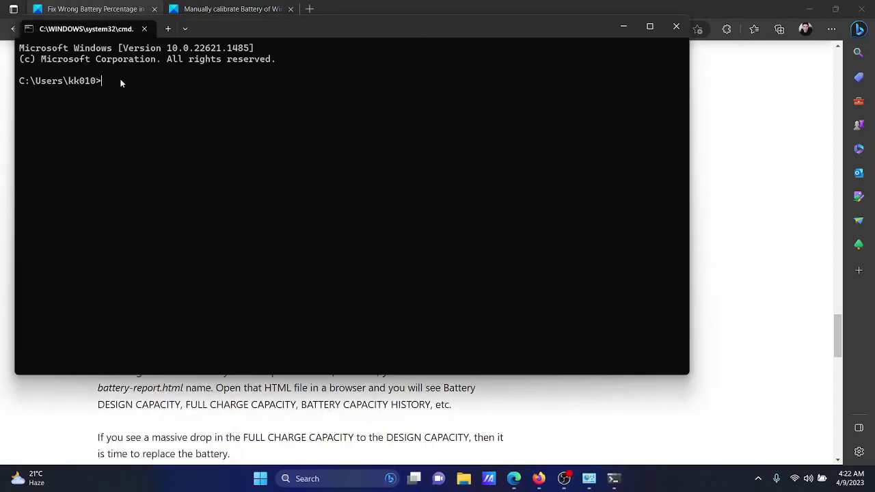
# Run Powercfg /batteryreport and copy the saved battery-report.html file path
pyautogui.write('Powercfg /batteryreport')
pyautogui.press('Return')
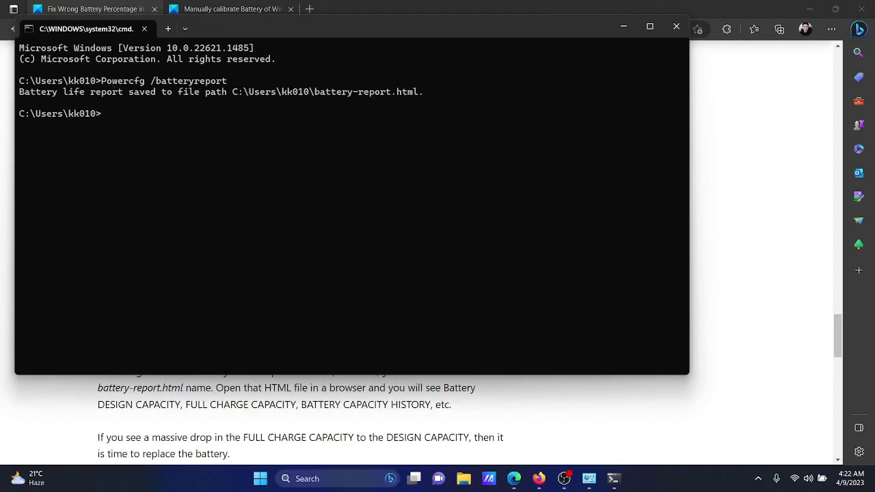
pyautogui.moveTo(233, 91); pyautogui.dragTo(418, 93)
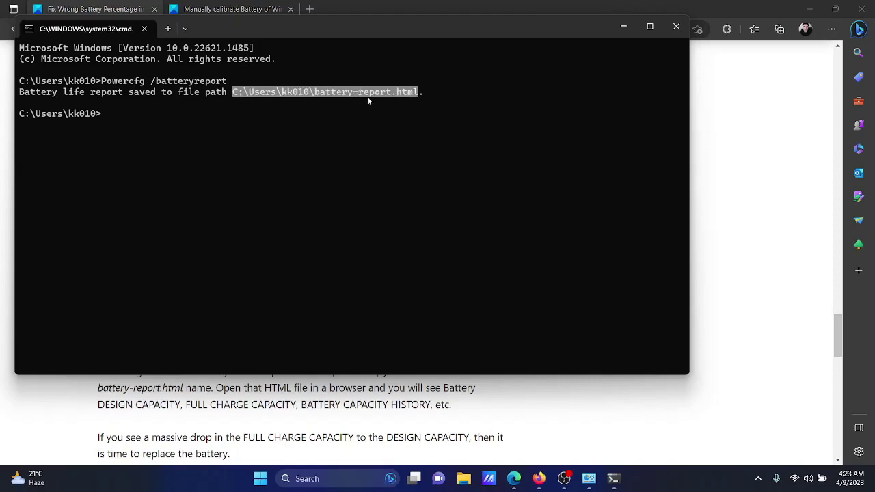
pyautogui.hotkey('ctrl', 'c')
pyautogui.moveTo(237, 96); pyautogui.dragTo(416, 98)
pyautogui.hotkey('ctrl', 'c')
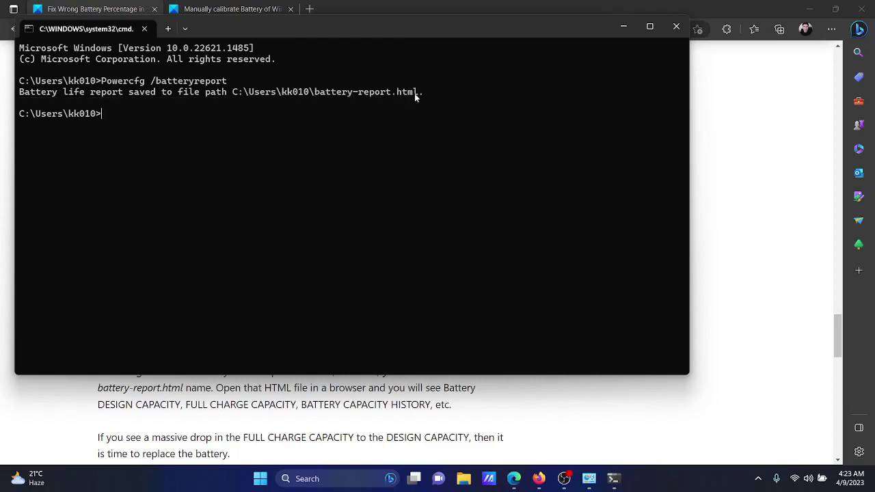
# Paste the battery-report.html path into File Explorer's address bar to open the report
pyautogui.click(464, 478)
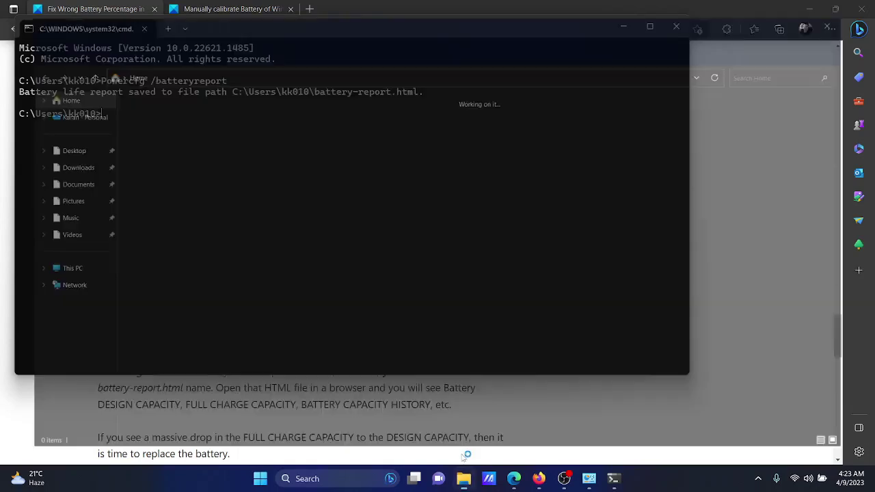
pyautogui.click(312, 66)
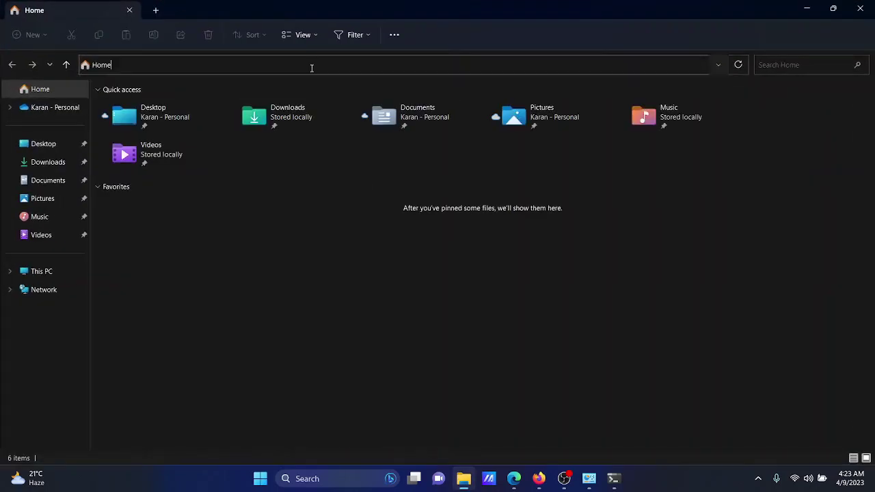
pyautogui.hotkey('ctrl', 'a')
pyautogui.hotkey('ctrl', 'v')
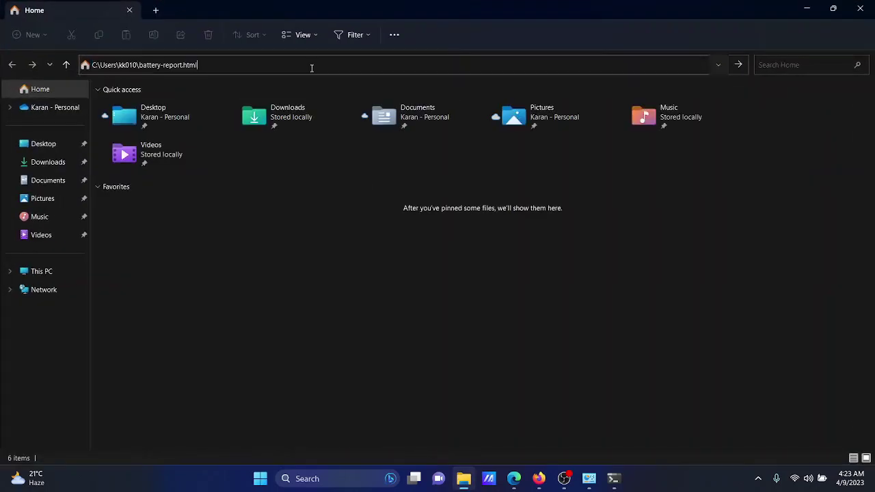
pyautogui.press('Return')
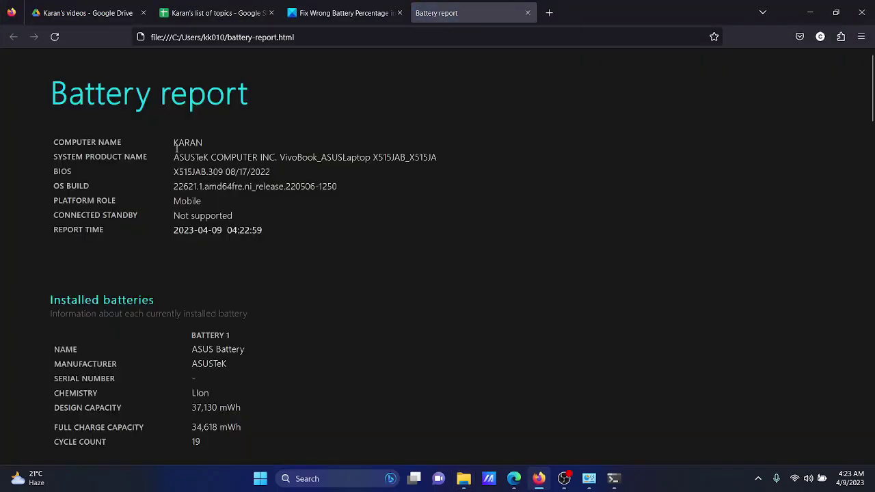
# Review the Firefox battery report's capacity history (34,618 of 37,130 mWh), then go back to the Edge article
pyautogui.scroll(-10, 262, 307)
pyautogui.scroll(-5, 262, 307)
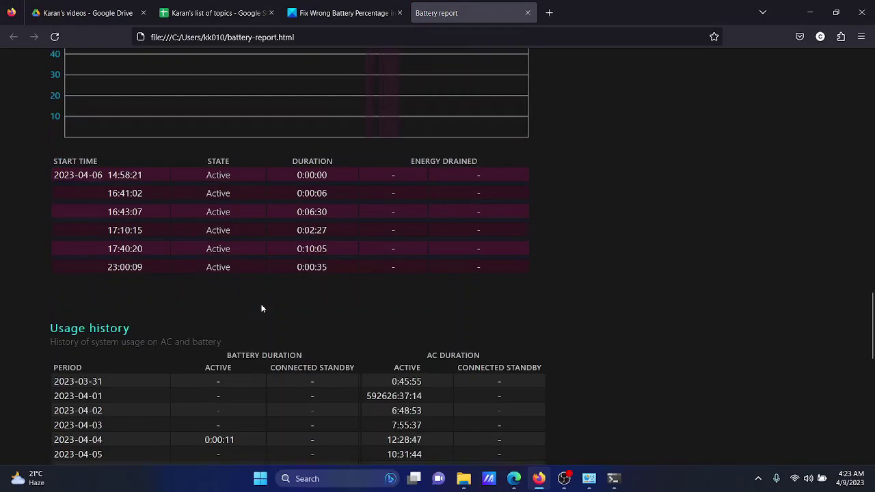
pyautogui.scroll(-5, 262, 309)
pyautogui.scroll(-5, 261, 309)
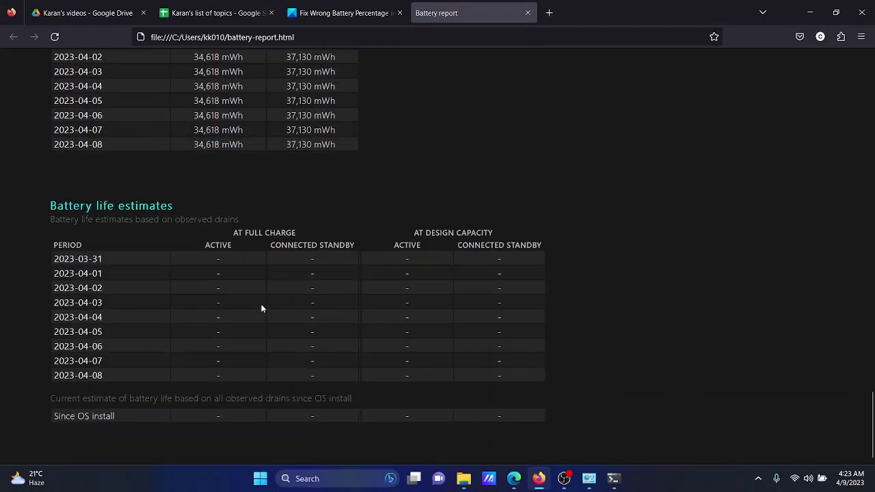
pyautogui.scroll(4, 262, 309)
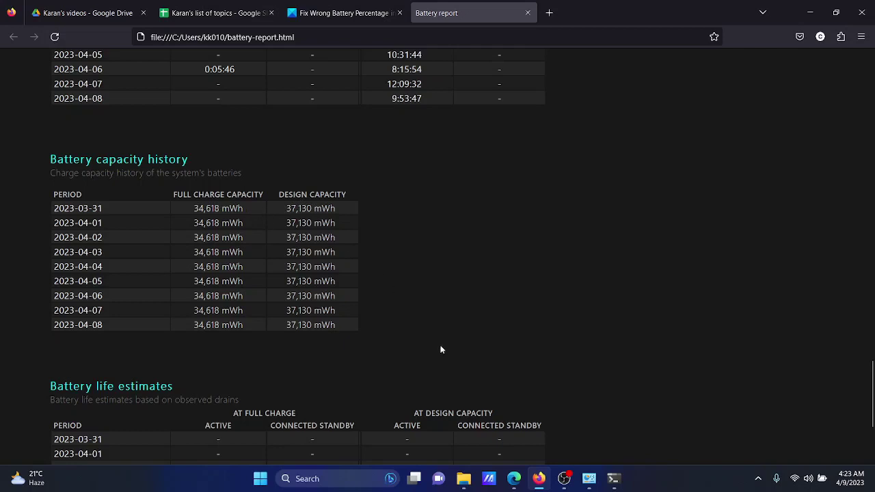
pyautogui.click(514, 479)
pyautogui.scroll(10, 380, 335)
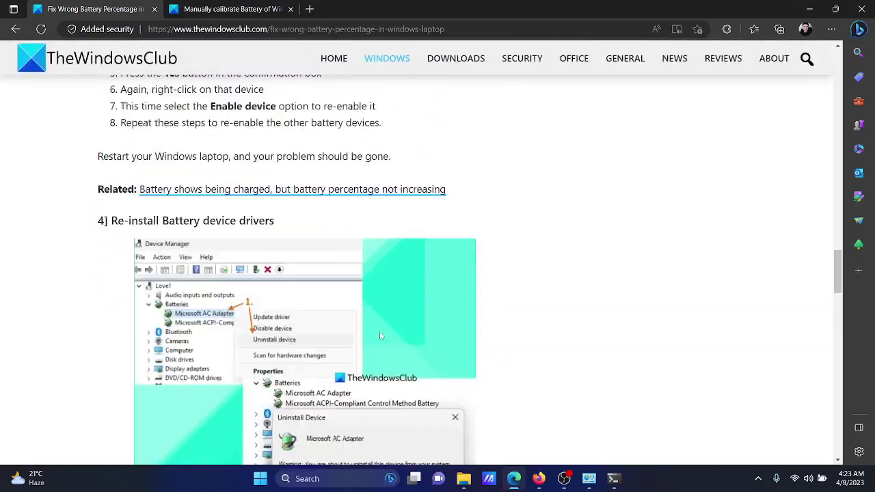
pyautogui.scroll(10, 381, 336)
pyautogui.scroll(10, 381, 335)
pyautogui.scroll(6, 381, 335)
pyautogui.scroll(2, 381, 336)
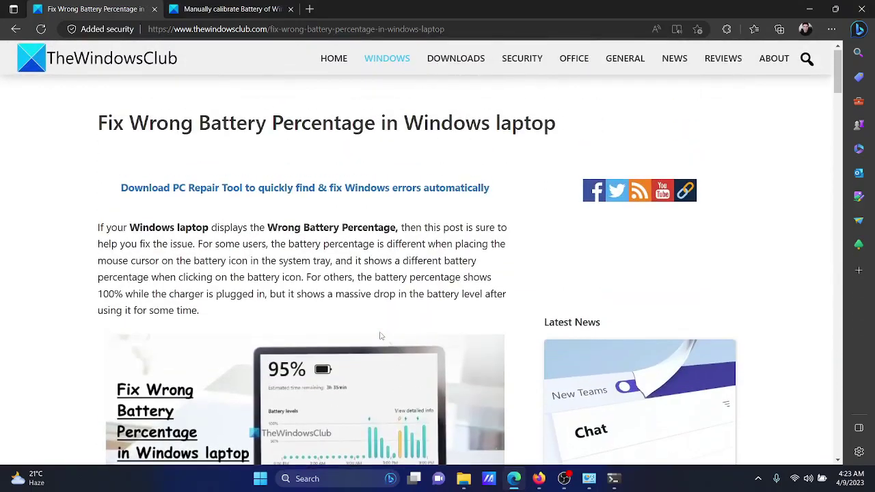
pyautogui.moveTo(107, 123); pyautogui.dragTo(537, 123)
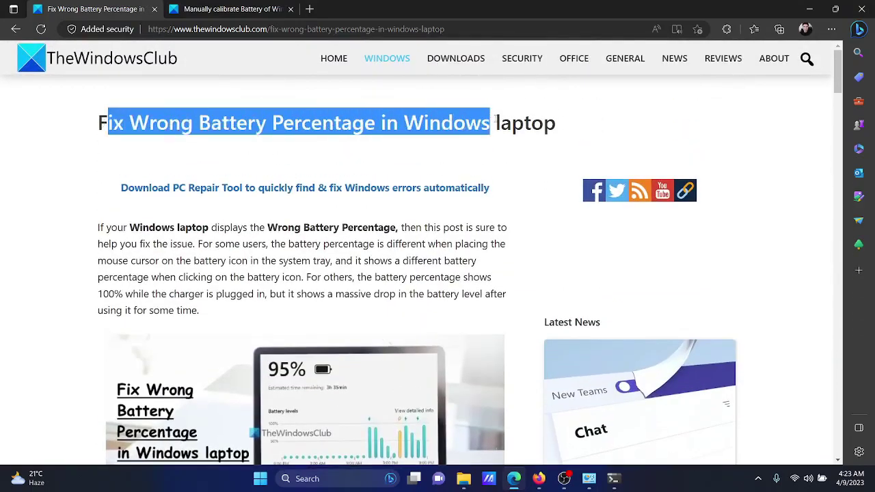
pyautogui.click(466, 158)
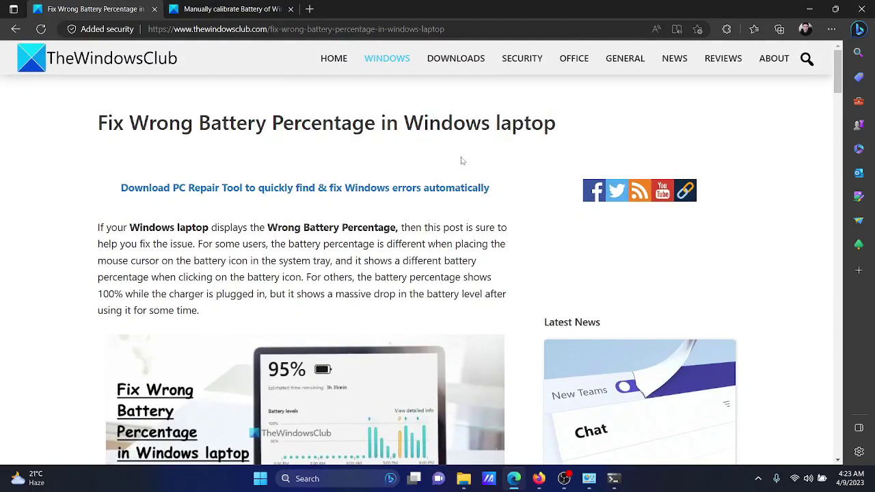